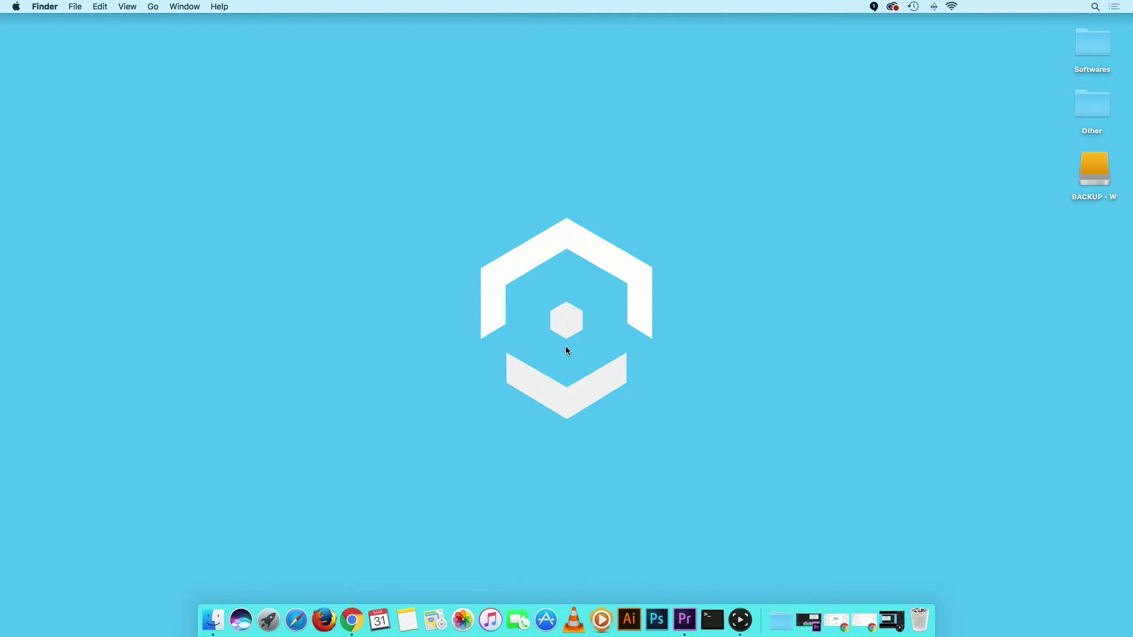
left_click(295, 620)
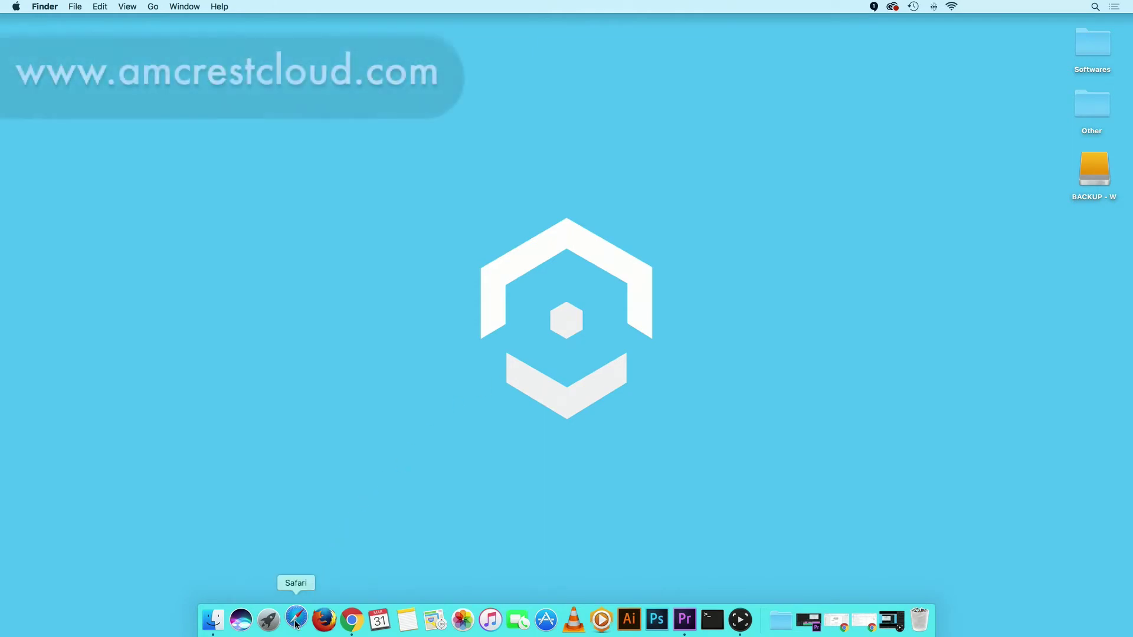
type("www.")
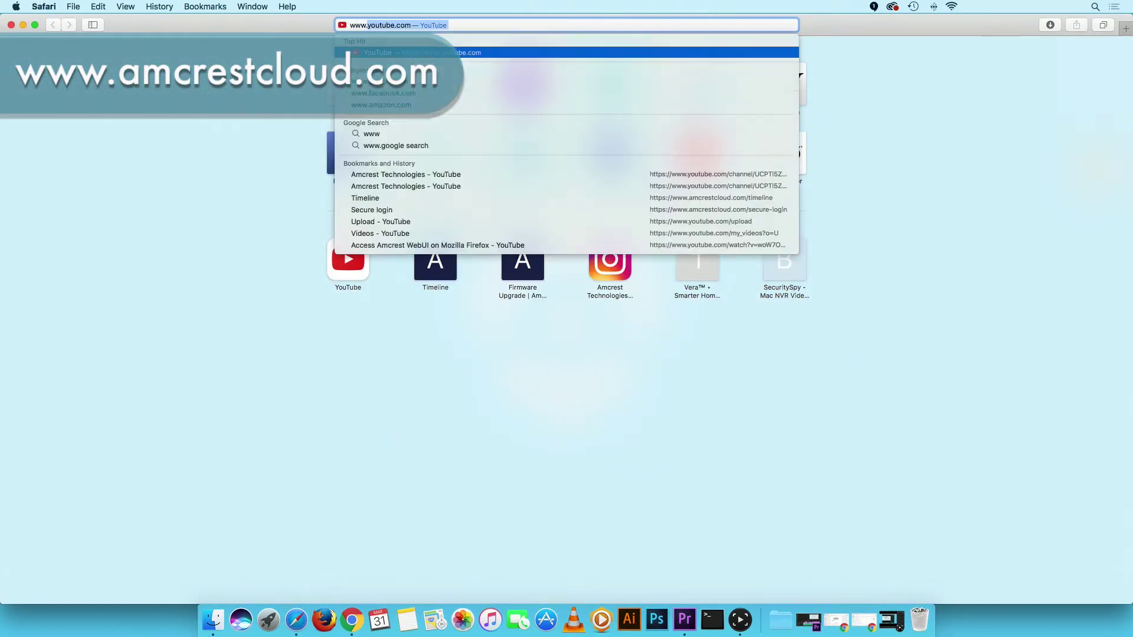
type("amcrestcloud.")
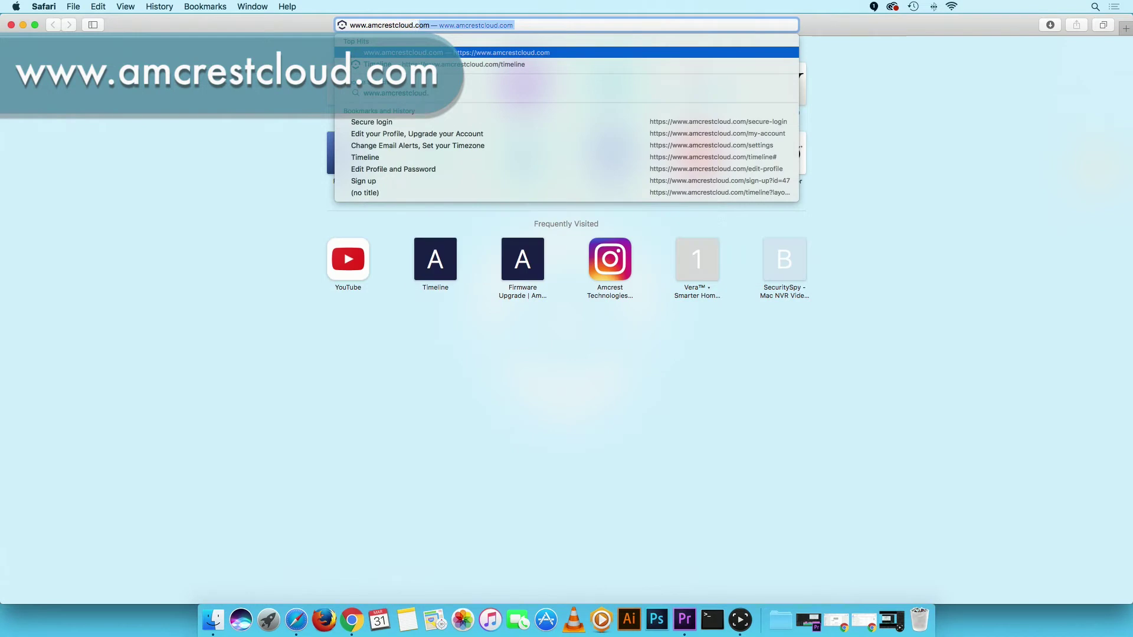
key("Return")
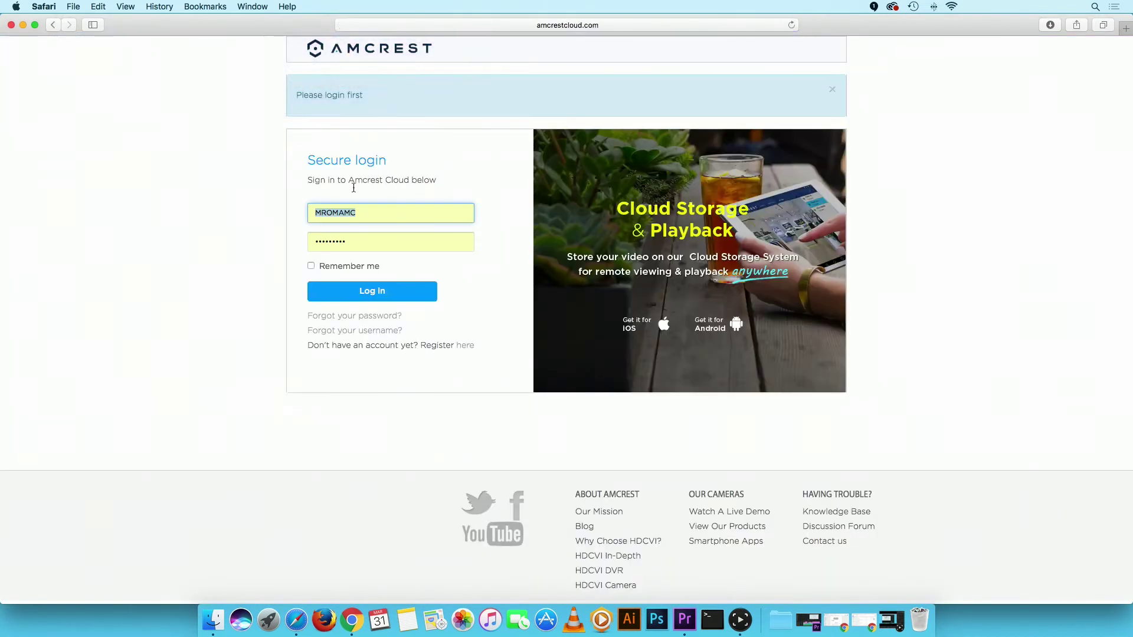
Log in to Amcrest Cloud with the saved credentials to reach the 720 Work TEst timeline.
left_click(372, 292)
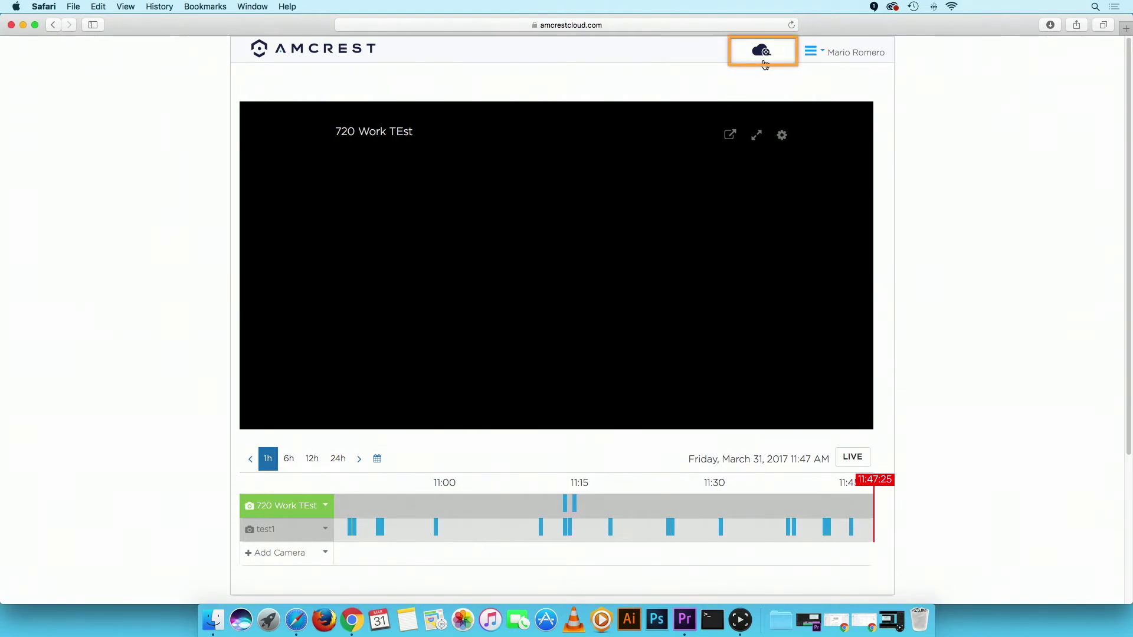
Start the 720 Work TEst live view, then pick March 31 in the timeline calendar.
left_click(845, 454)
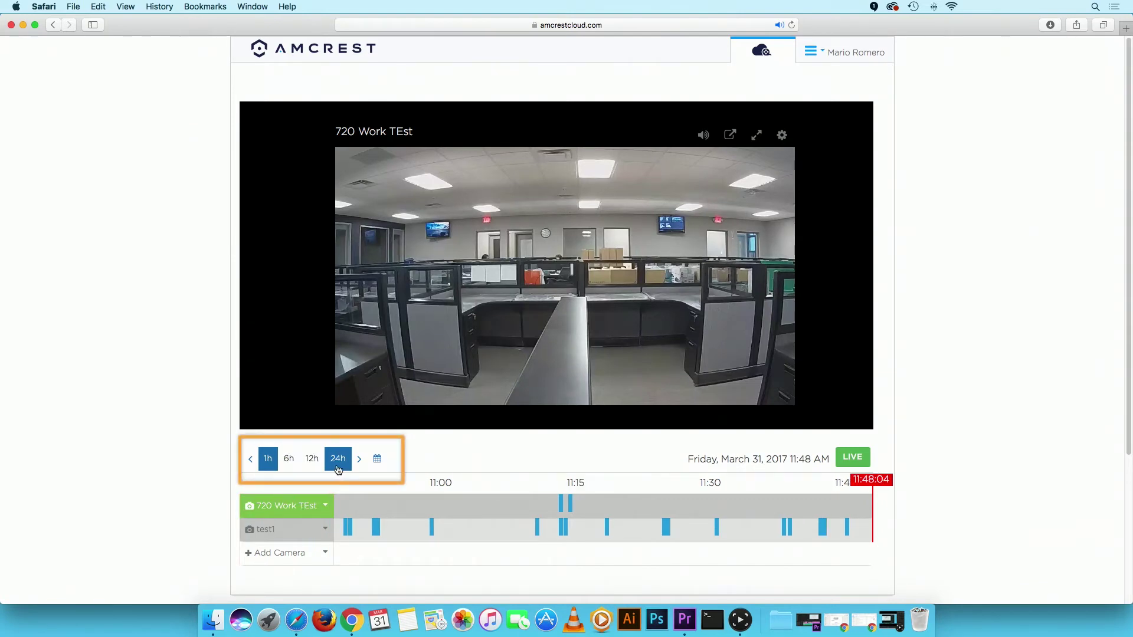
left_click(377, 459)
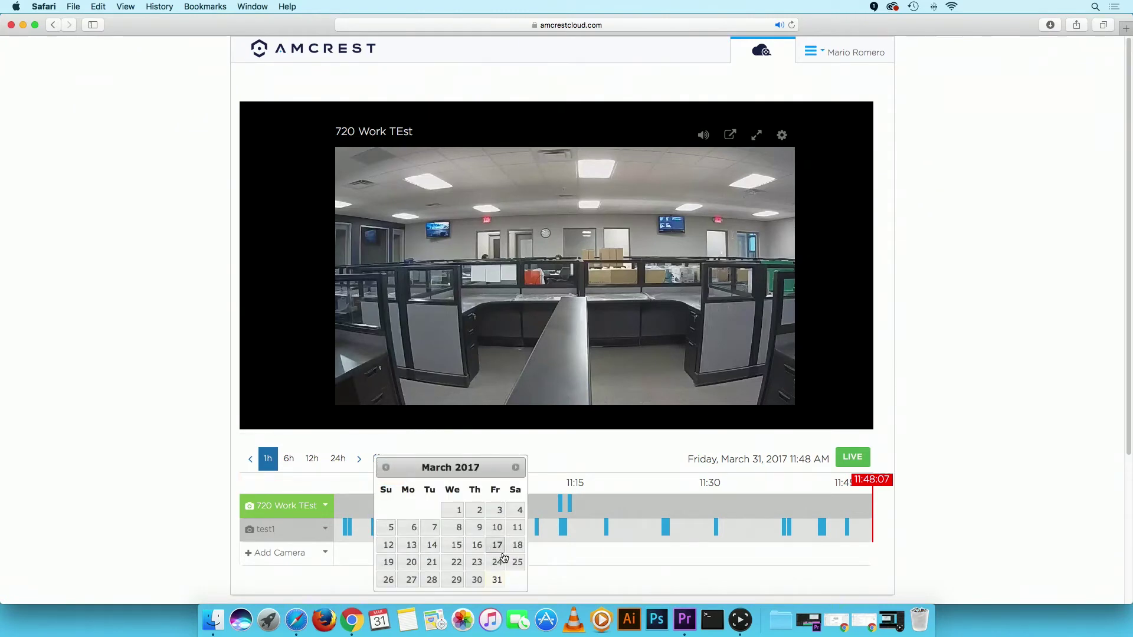
left_click(497, 580)
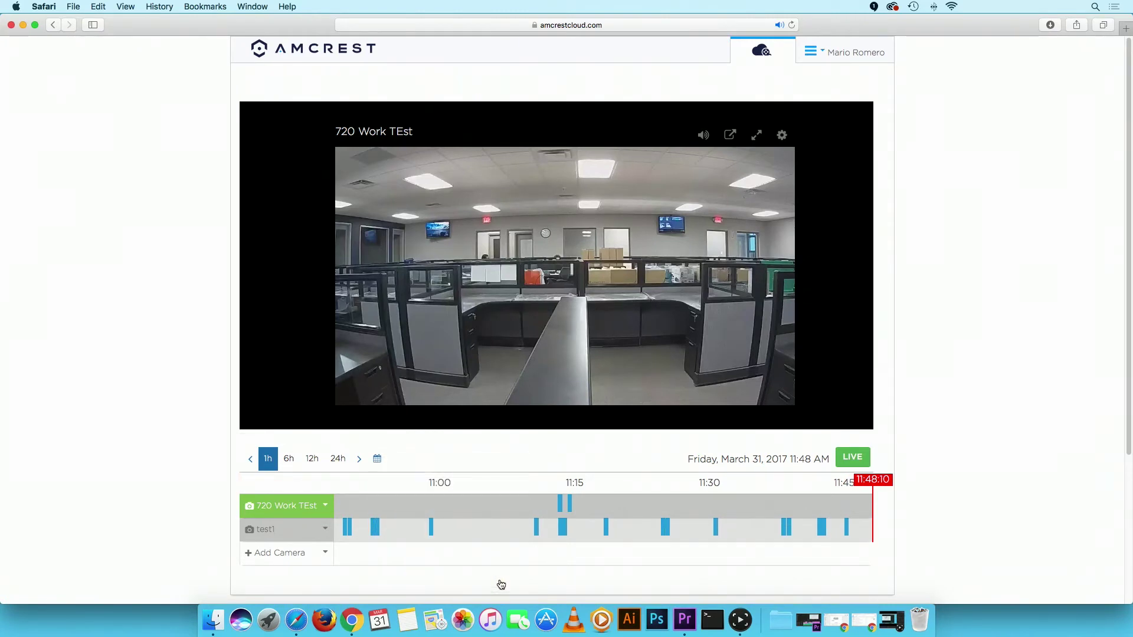
Play the March 31 motion event at 11:14 and download it.
left_click(558, 510)
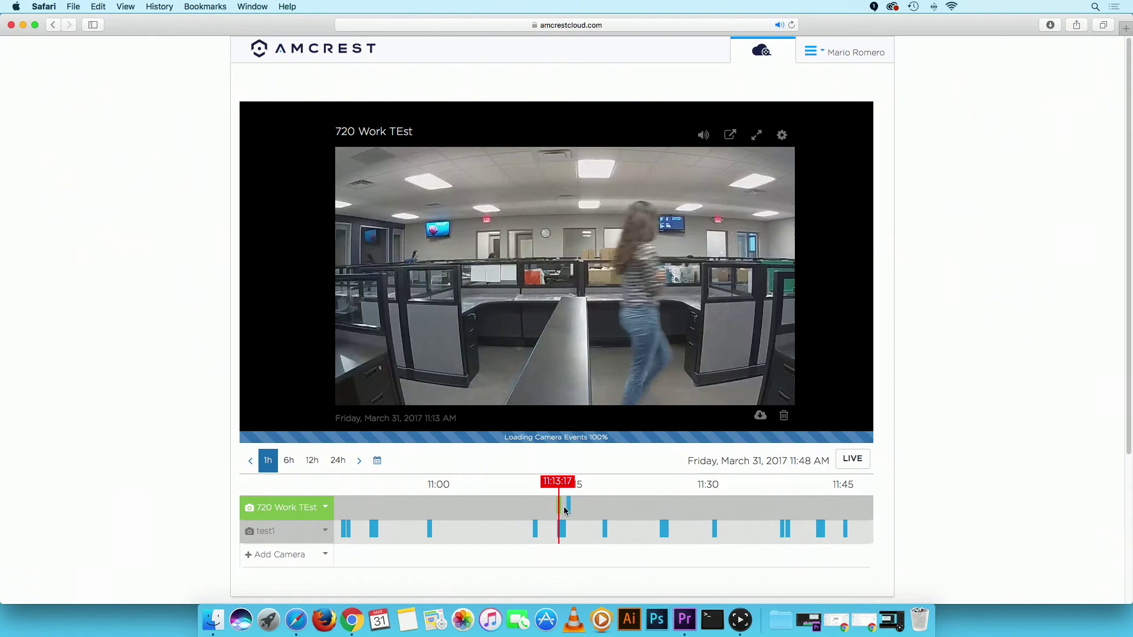
left_click(568, 515)
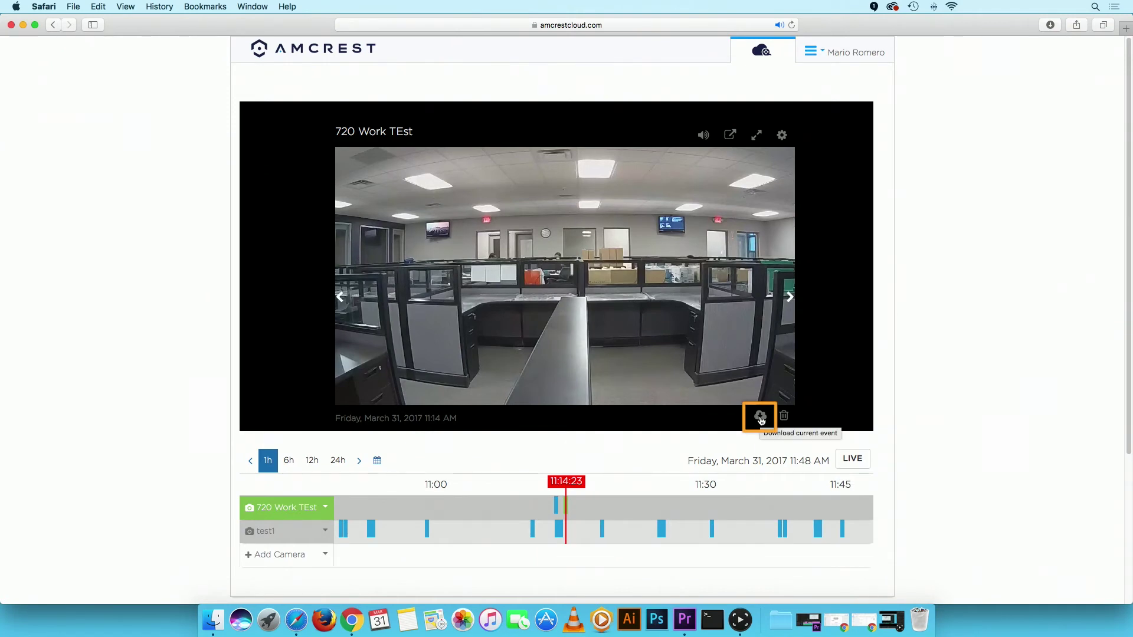
left_click(760, 419)
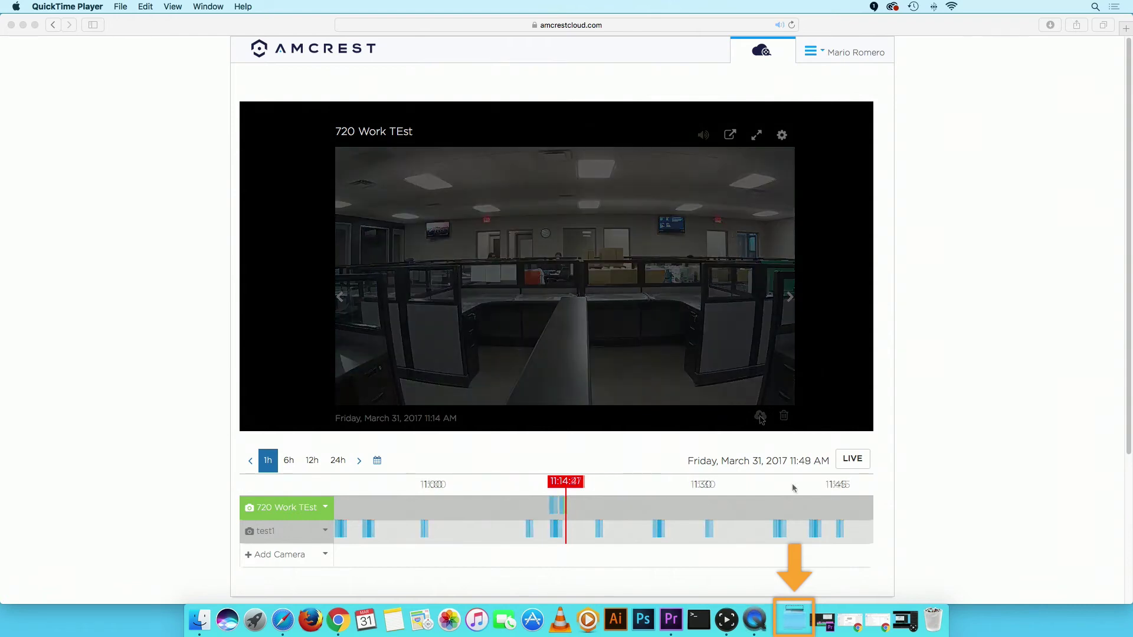
Show the downloaded 720 Work TEst MP4 in the Downloads folder in Finder.
left_click(787, 616)
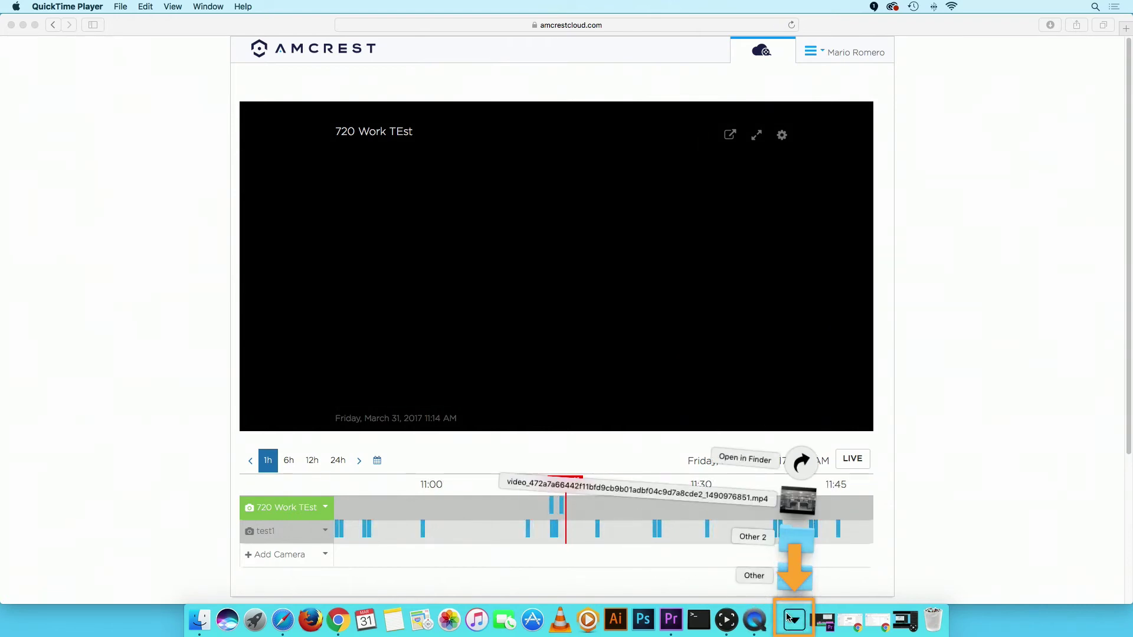
left_click(797, 462)
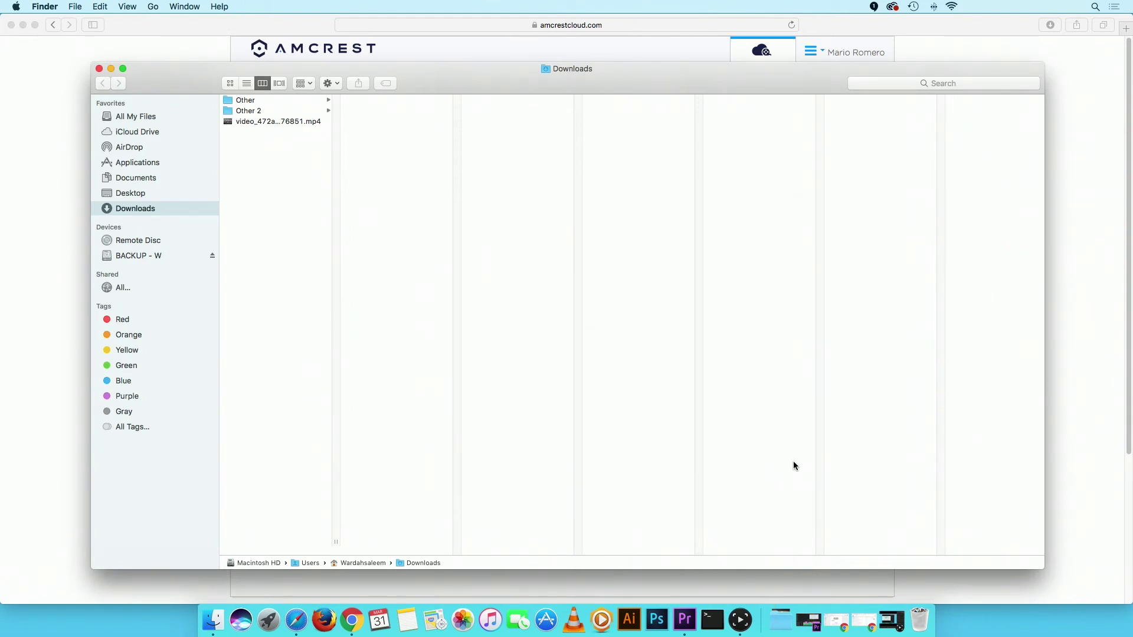
Open the downloaded 720 Work TEst MP4 in QuickTime, move its window right, and play it.
double_click(258, 125)
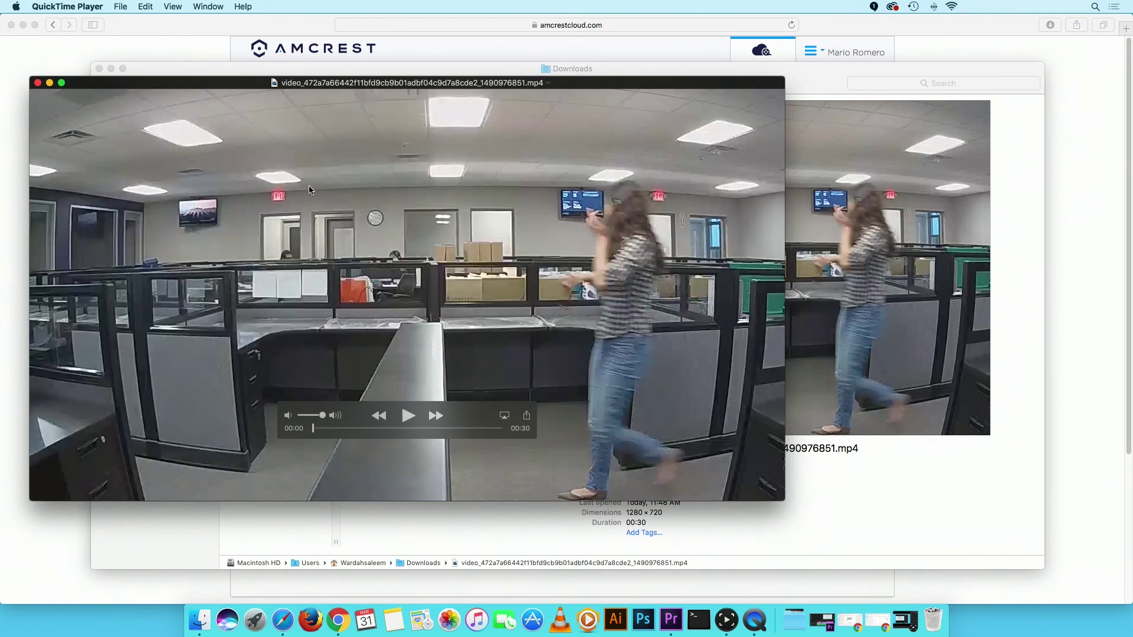
left_click_drag(466, 82, 636, 82)
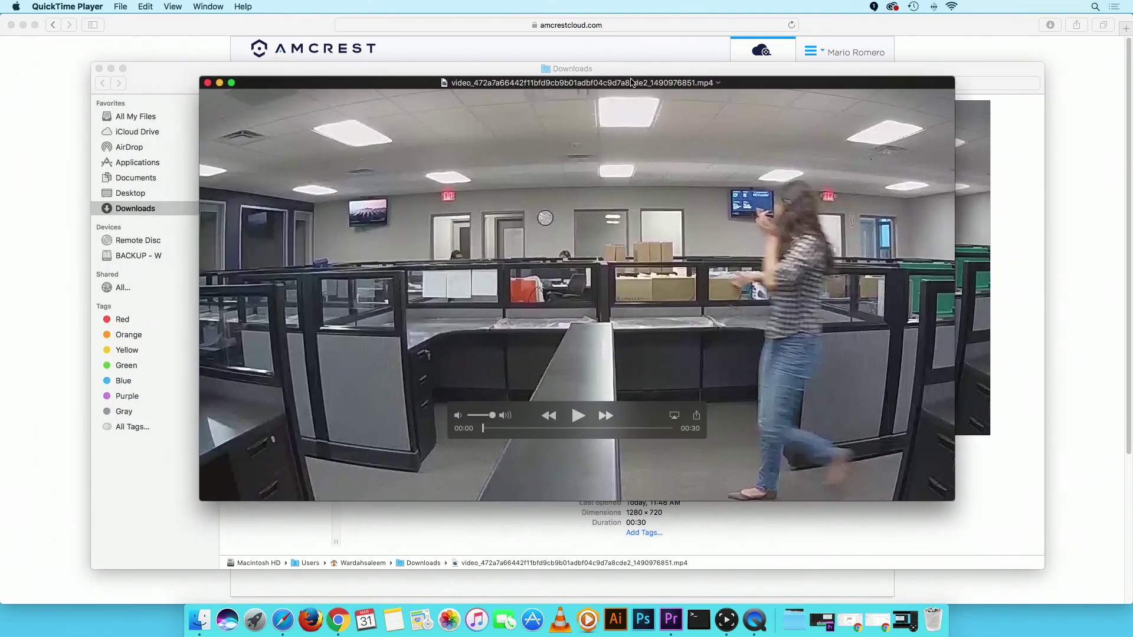
left_click(578, 416)
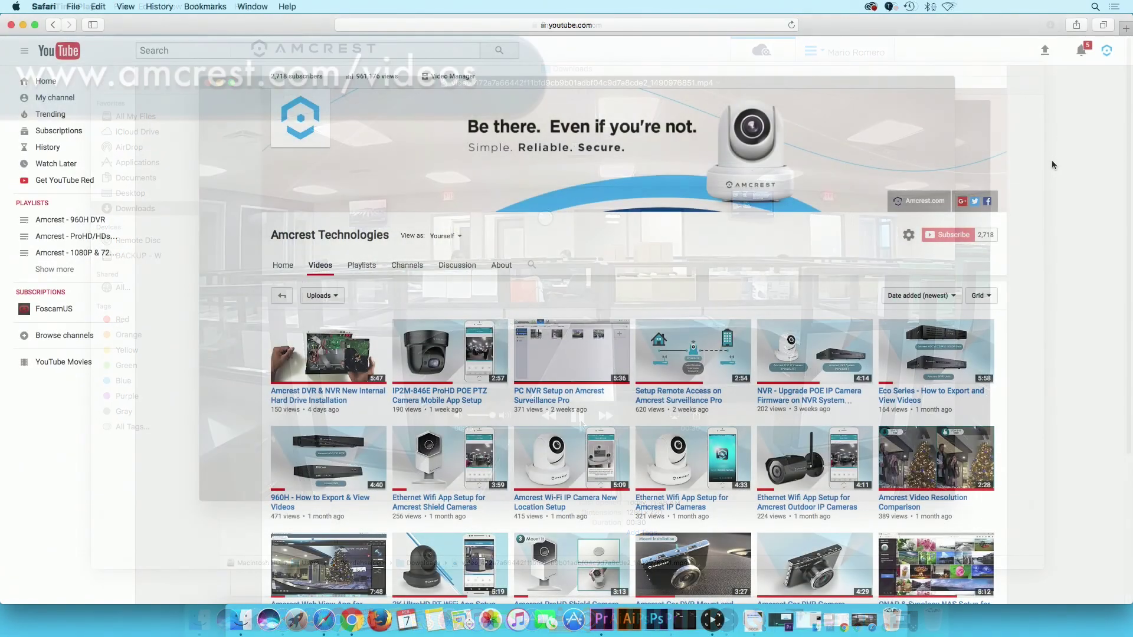
scroll(1052, 165, "down", 4)
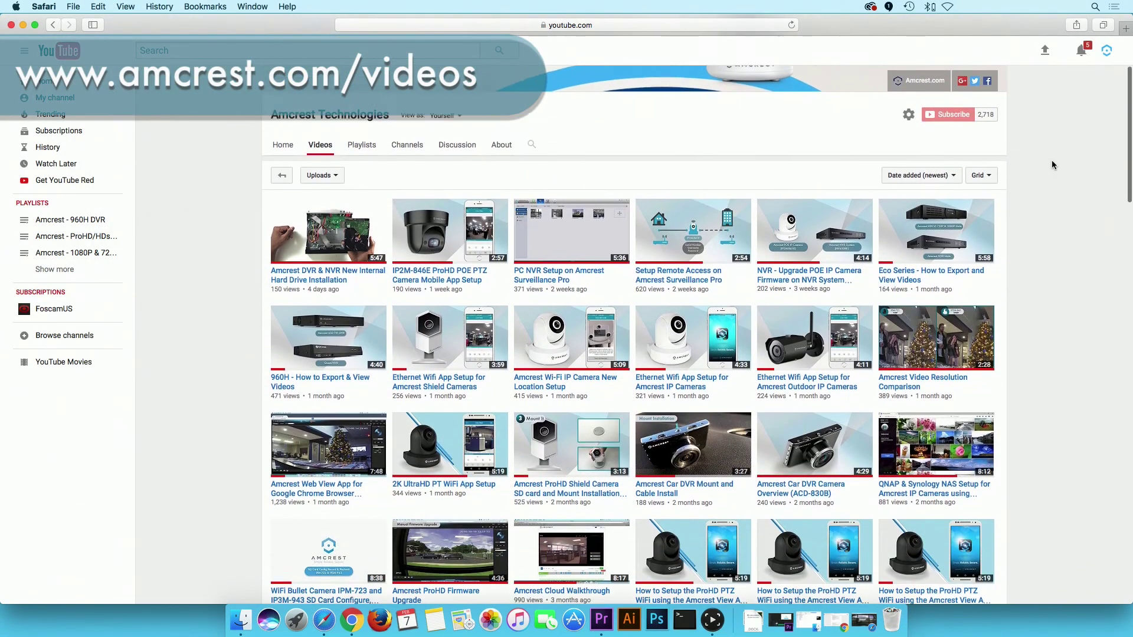
scroll(1051, 164, "down", 3)
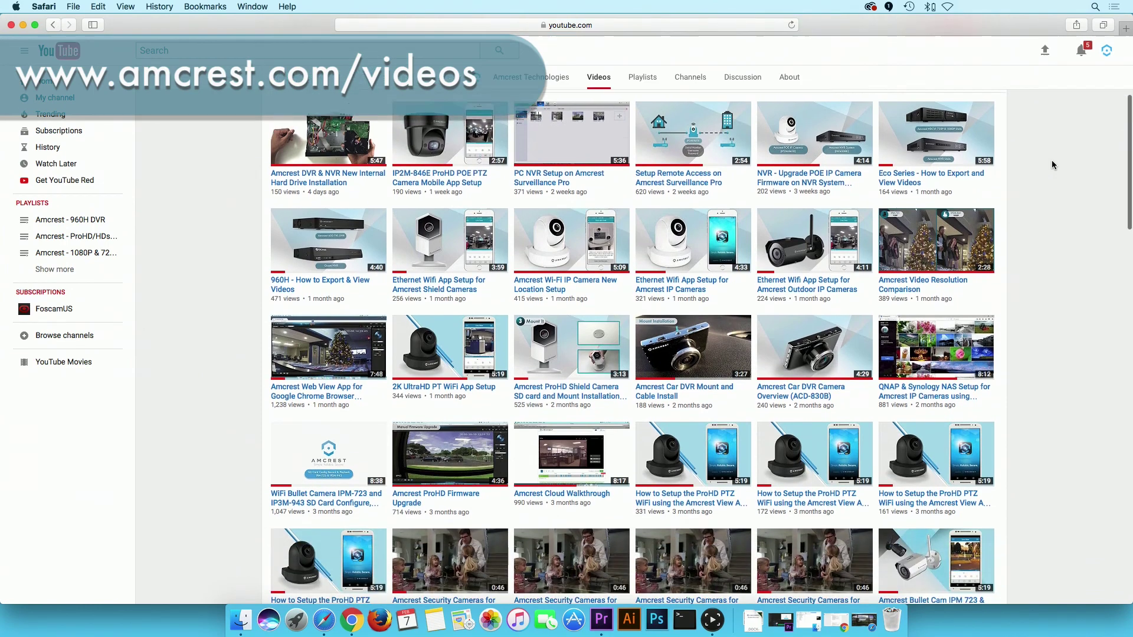
scroll(1052, 166, "down", 3)
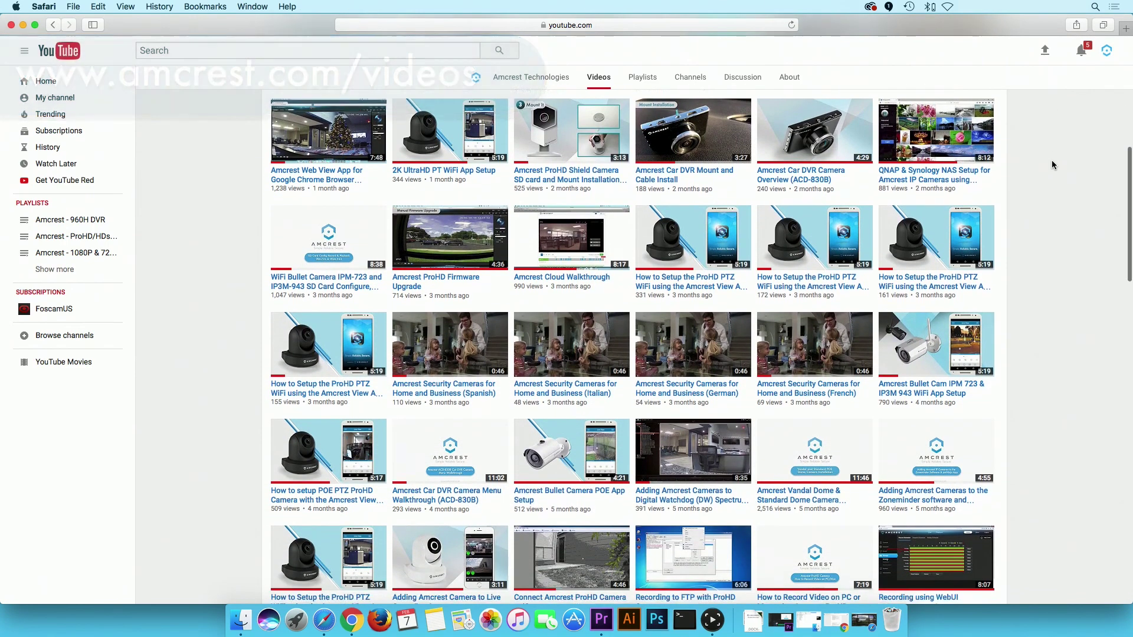